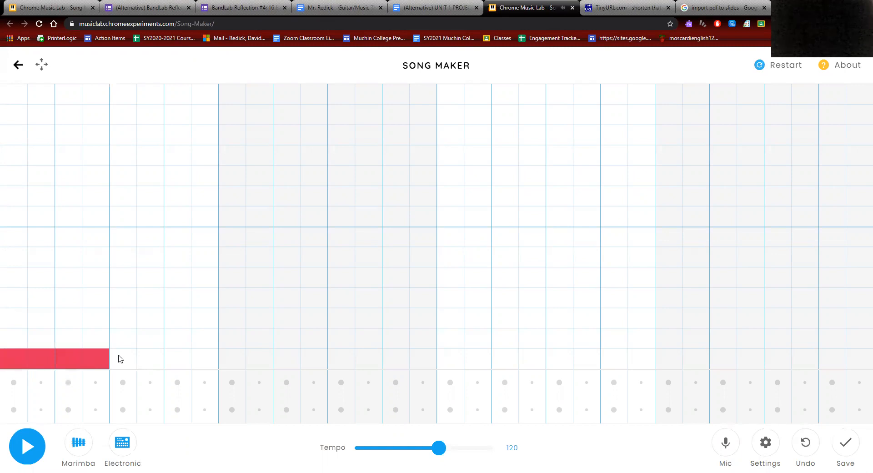
Step: Extend the red drone note on the lowest melody row further across the grid
{"action": "mouse_move", "coordinate": [332, 347]}
{"action": "left_mouse_down"}
{"action": "mouse_move", "coordinate": [358, 353]}
{"action": "mouse_move", "coordinate": [306, 336]}
{"action": "left_mouse_up"}
Step: Stretch the red drone to the grid's right edge, play it back, then return to the instructions
{"action": "left_click_drag", "start_coordinate": [348, 367], "coordinate": [859, 363]}
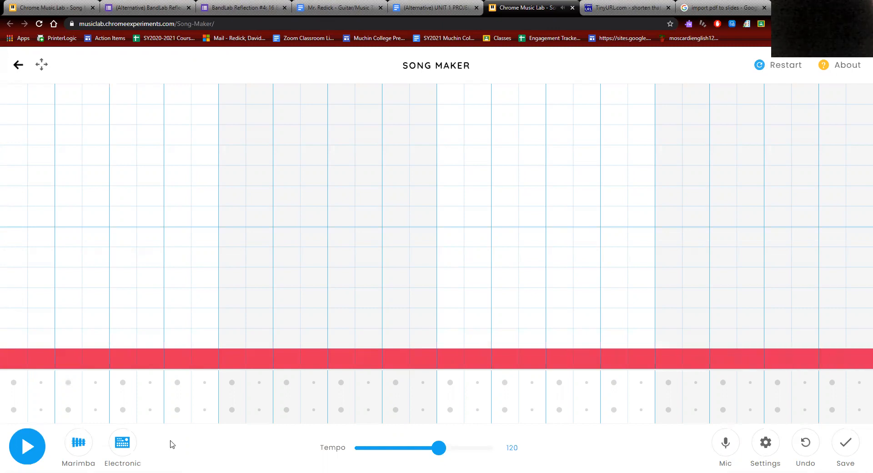
{"action": "left_click", "coordinate": [28, 450]}
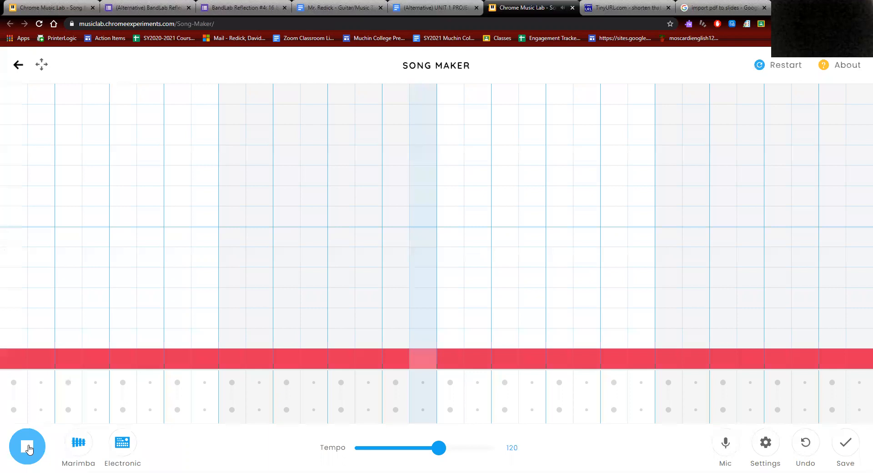
{"action": "left_click", "coordinate": [28, 449]}
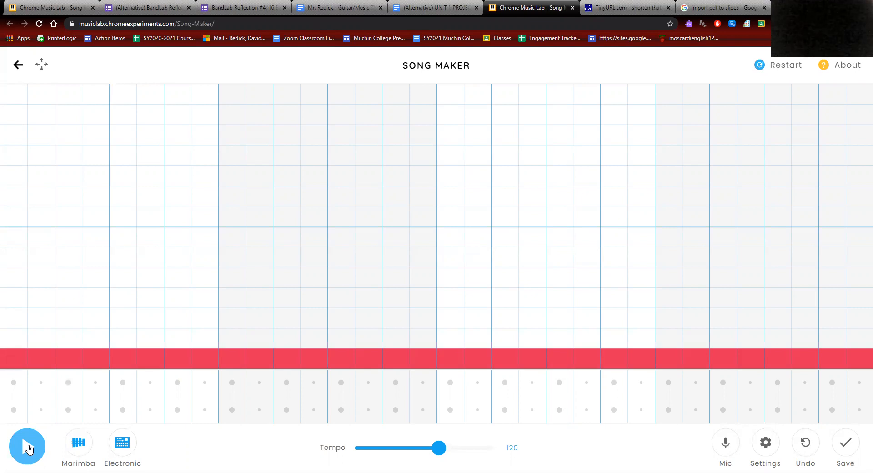
{"action": "left_click", "coordinate": [443, 3]}
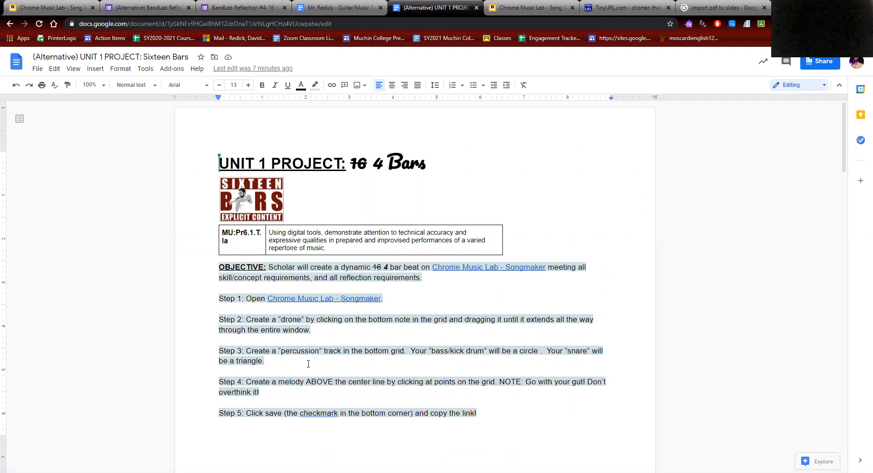
Step: Place alternating kick circles and snare triangles in the percussion rows from the first to last column
{"action": "left_click", "coordinate": [540, 4]}
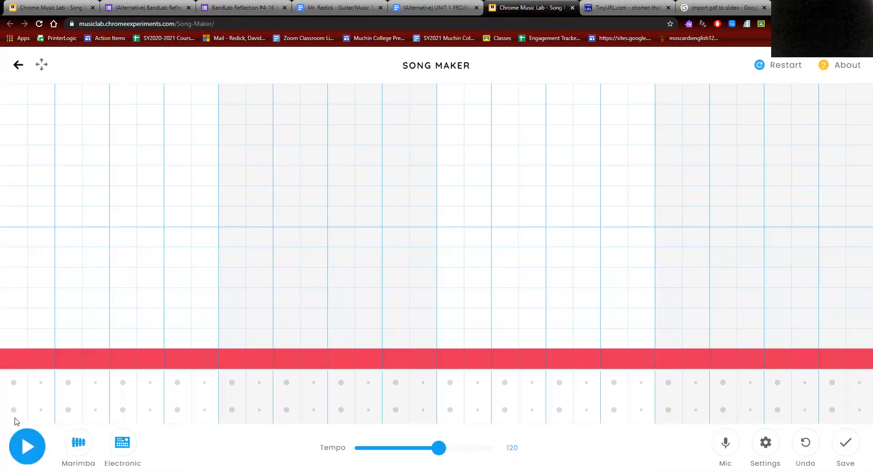
{"action": "left_click", "coordinate": [13, 410]}
{"action": "left_click", "coordinate": [75, 387]}
{"action": "left_click", "coordinate": [121, 411]}
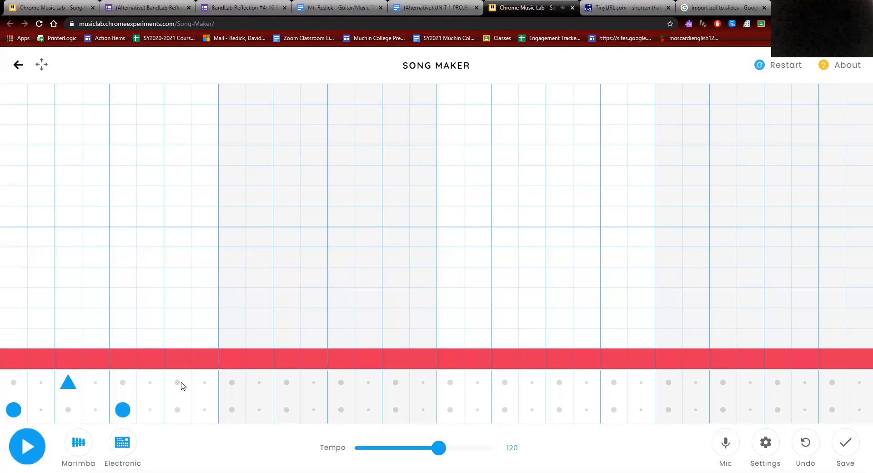
{"action": "left_click", "coordinate": [230, 409]}
{"action": "left_click", "coordinate": [287, 381]}
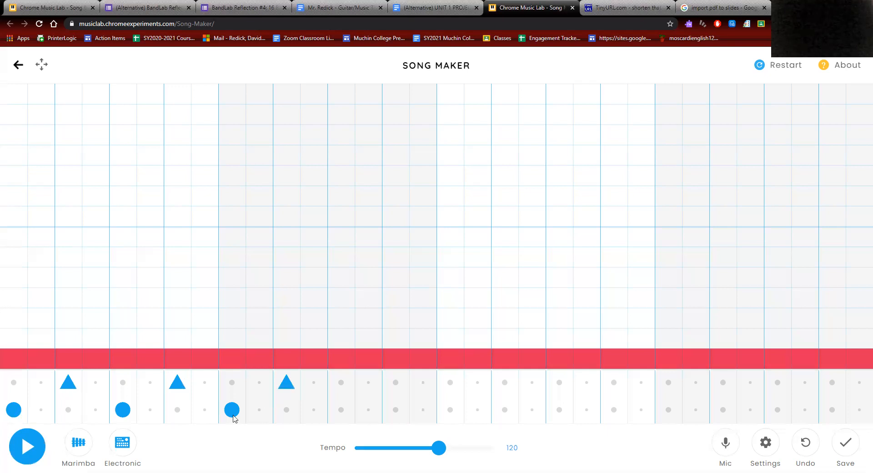
{"action": "left_click", "coordinate": [342, 410]}
{"action": "left_click", "coordinate": [368, 382]}
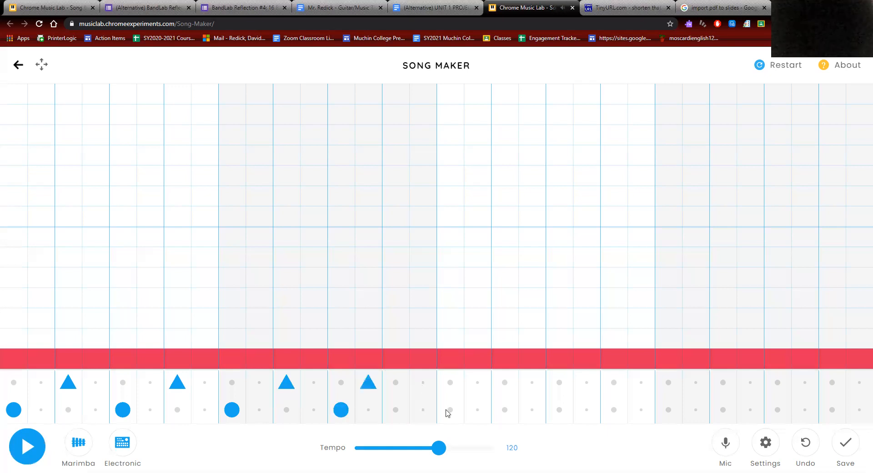
{"action": "left_click", "coordinate": [423, 382]}
{"action": "left_click", "coordinate": [450, 410]}
{"action": "left_click", "coordinate": [505, 382]}
{"action": "left_click", "coordinate": [559, 410]}
{"action": "left_click", "coordinate": [611, 383]}
{"action": "left_click", "coordinate": [668, 410]}
{"action": "left_click", "coordinate": [696, 382]}
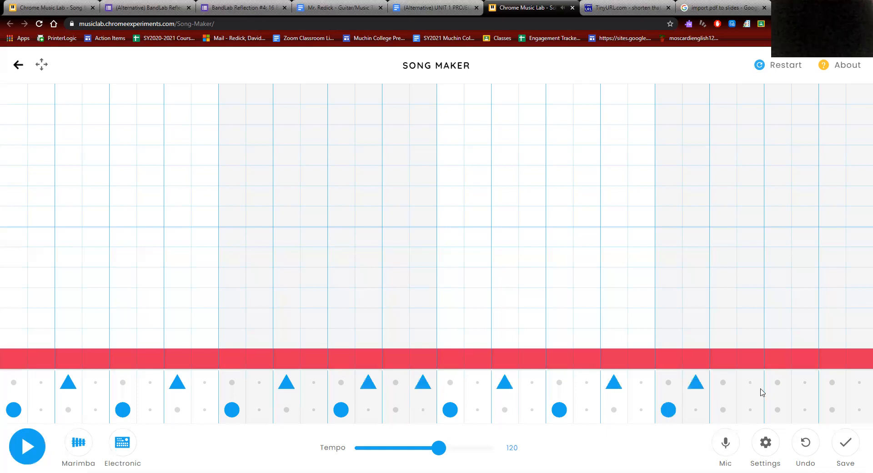
{"action": "left_click", "coordinate": [778, 409]}
{"action": "left_click", "coordinate": [750, 382]}
{"action": "left_click", "coordinate": [831, 385]}
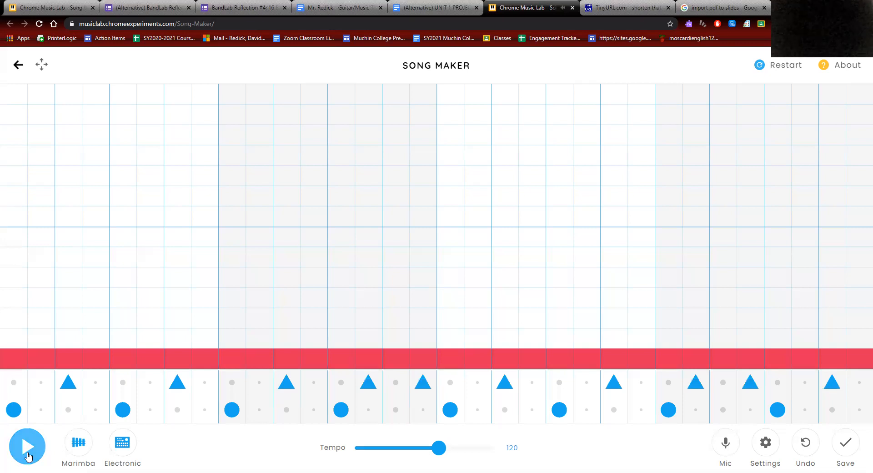
Step: Play and stop the new beat, then return to the project instructions
{"action": "left_click", "coordinate": [28, 454]}
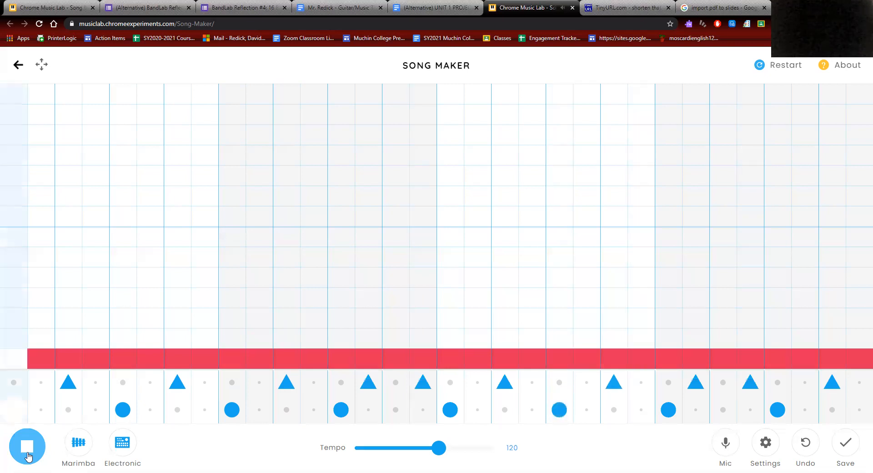
{"action": "left_click", "coordinate": [27, 446]}
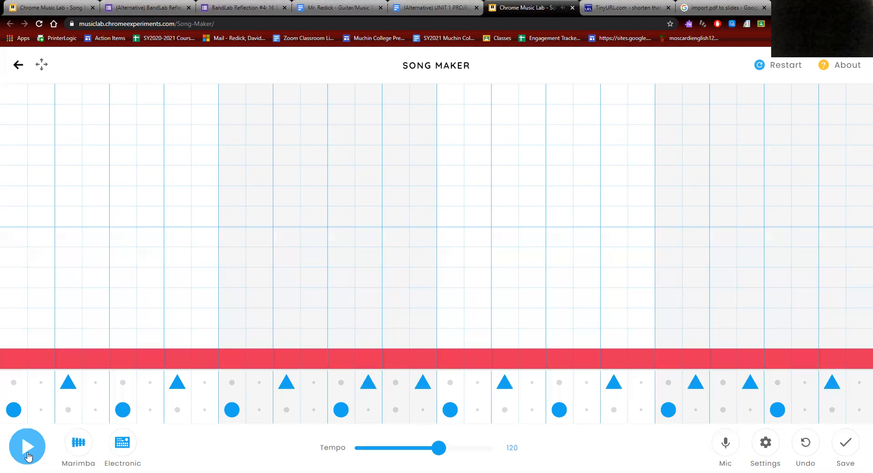
{"action": "left_click", "coordinate": [432, 7]}
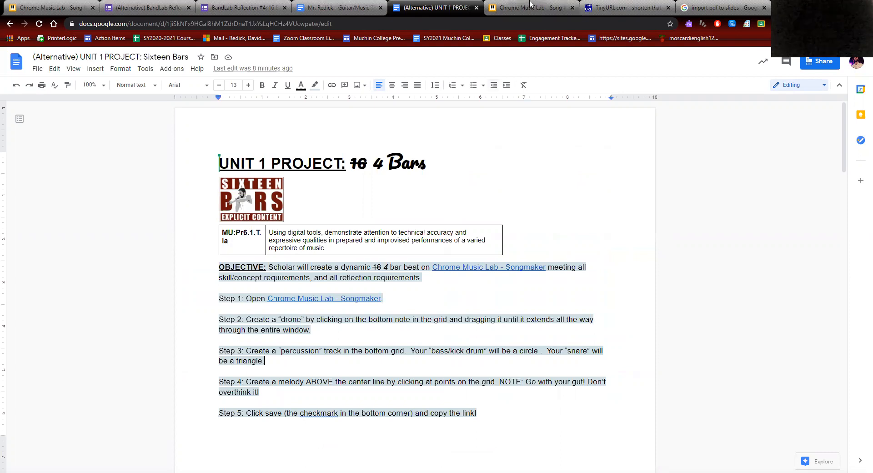
Step: Add a rising melody above the drone: two red, two green, then two purple notes
{"action": "key", "text": "ctrl+Tab"}
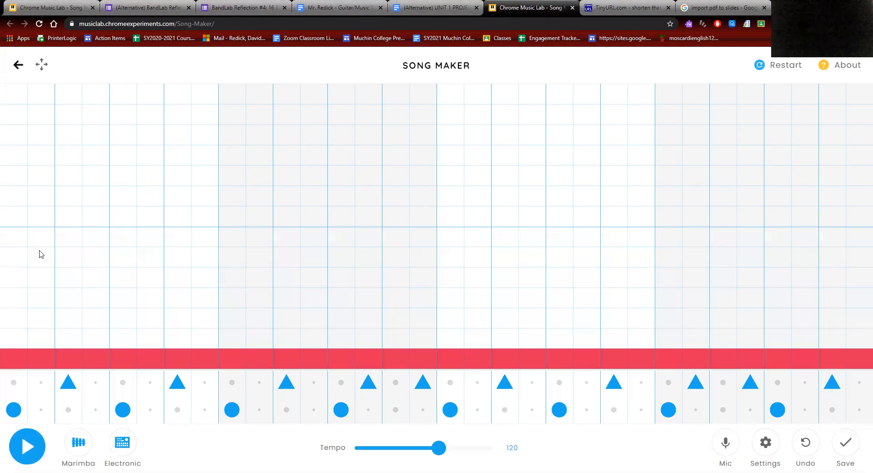
{"action": "left_click", "coordinate": [14, 216]}
{"action": "left_click", "coordinate": [64, 220]}
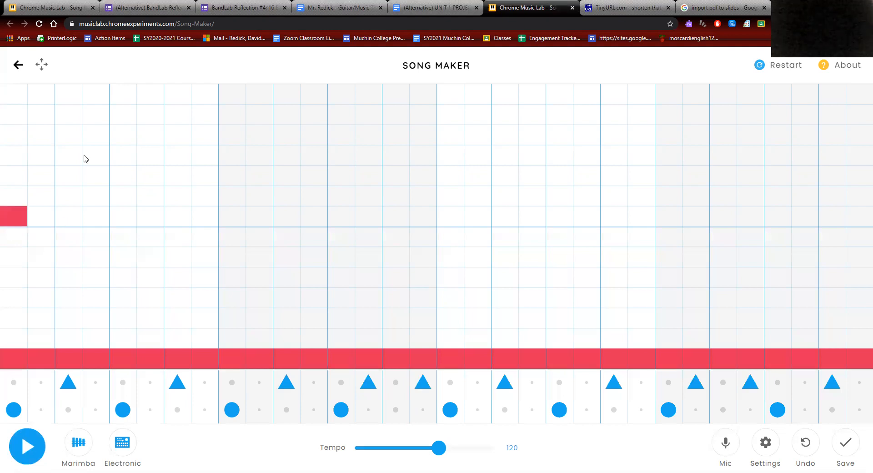
{"action": "left_click", "coordinate": [122, 135]}
{"action": "left_click", "coordinate": [180, 134]}
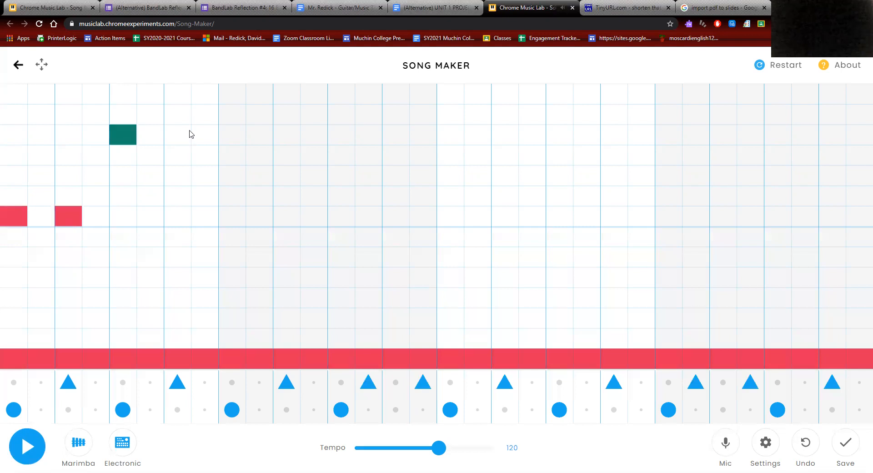
{"action": "left_click", "coordinate": [232, 114]}
{"action": "left_click", "coordinate": [285, 115]}
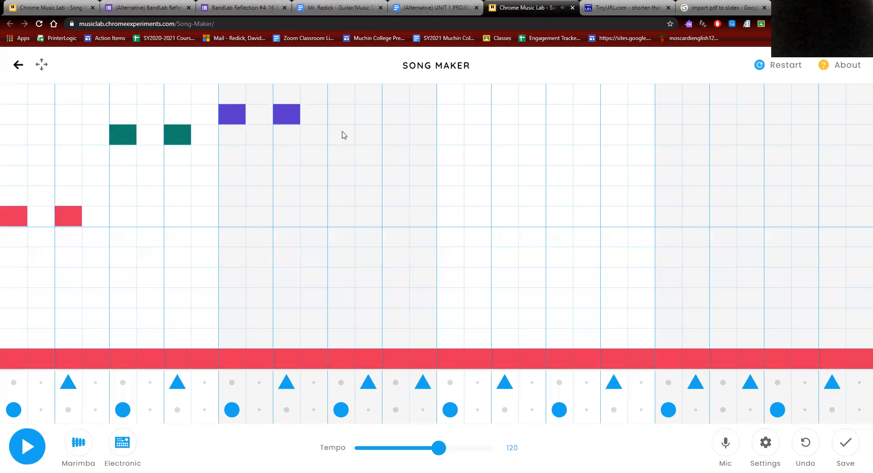
Step: Continue the melody downward through green, light green, yellow and orange, ending on red
{"action": "left_click", "coordinate": [343, 134]}
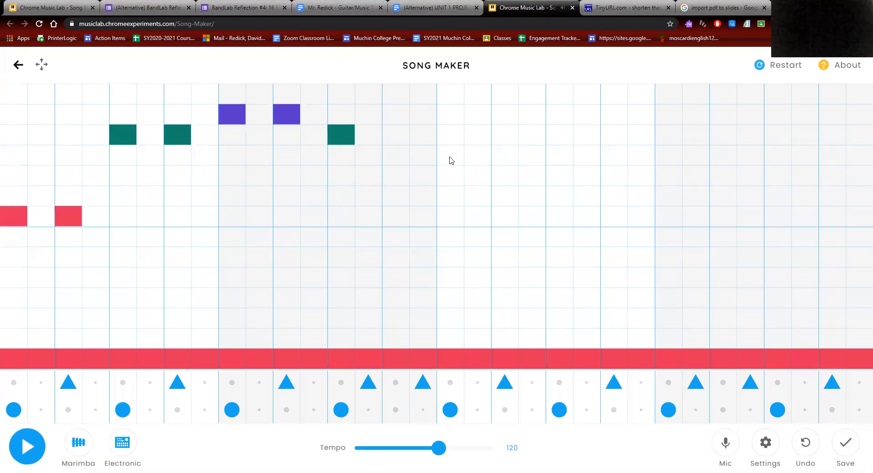
{"action": "left_click", "coordinate": [450, 161]}
{"action": "left_click", "coordinate": [504, 157]}
{"action": "left_click", "coordinate": [559, 177]}
{"action": "left_click", "coordinate": [614, 175]}
{"action": "left_click", "coordinate": [672, 198]}
{"action": "left_click", "coordinate": [715, 198]}
{"action": "left_click", "coordinate": [773, 218]}
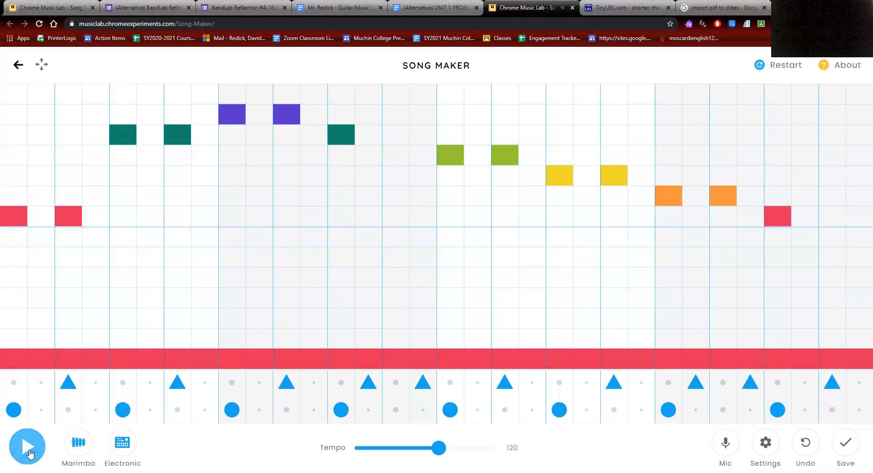
Step: Play the melody, then switch the melody instrument to Piano and play again
{"action": "left_click", "coordinate": [28, 450]}
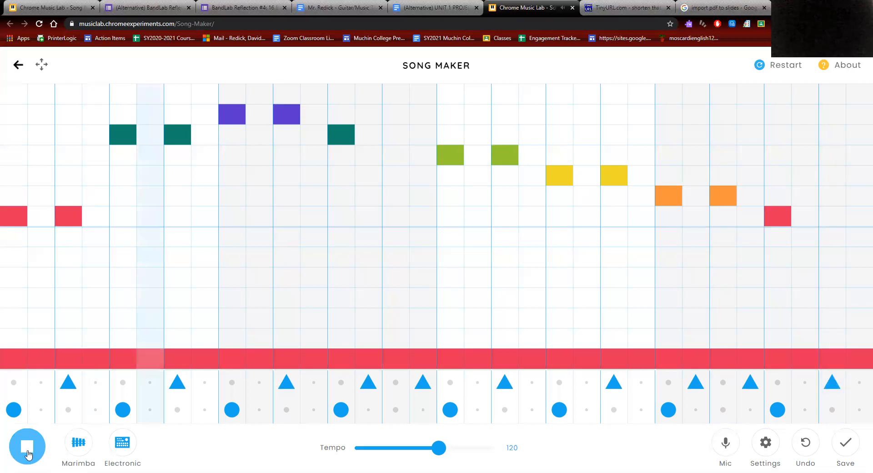
{"action": "left_click", "coordinate": [29, 453]}
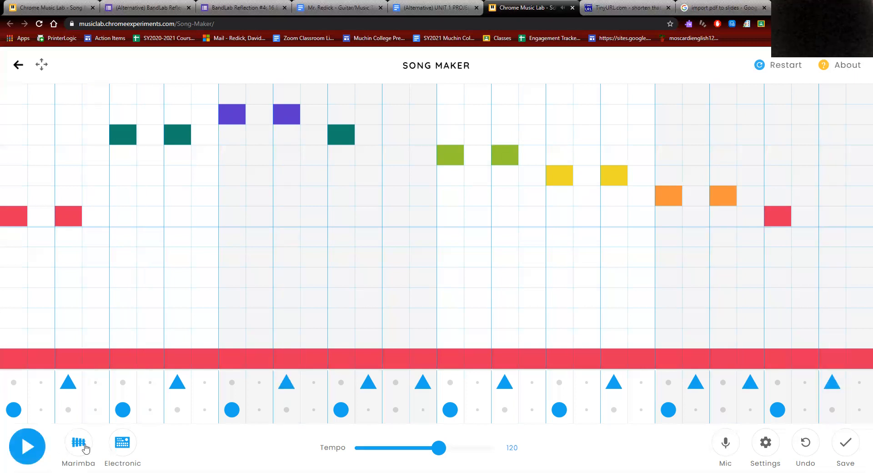
{"action": "left_click", "coordinate": [85, 447]}
{"action": "left_click", "coordinate": [28, 447]}
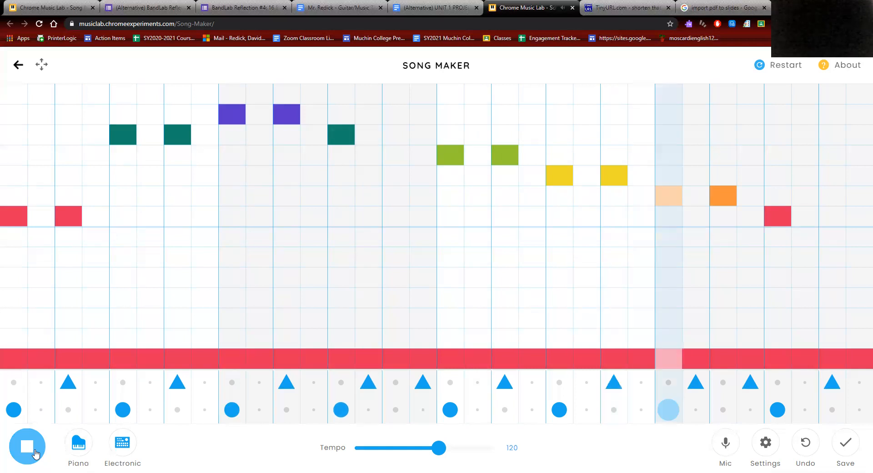
Step: Switch the percussion sound to the drum kit, play the whole beat, and return to the instructions
{"action": "left_click", "coordinate": [132, 449]}
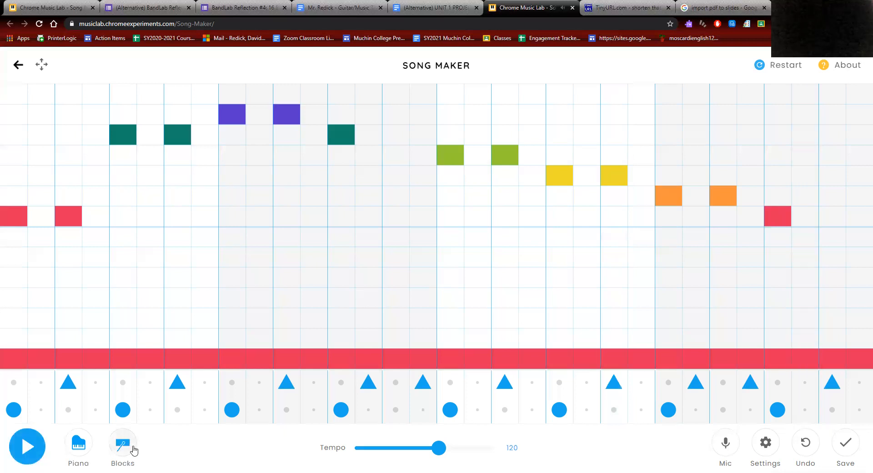
{"action": "left_click", "coordinate": [133, 450]}
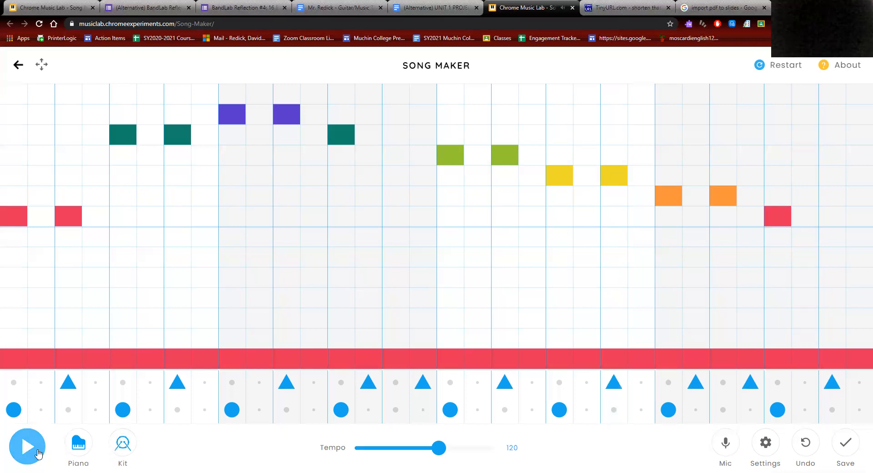
{"action": "left_click", "coordinate": [39, 454]}
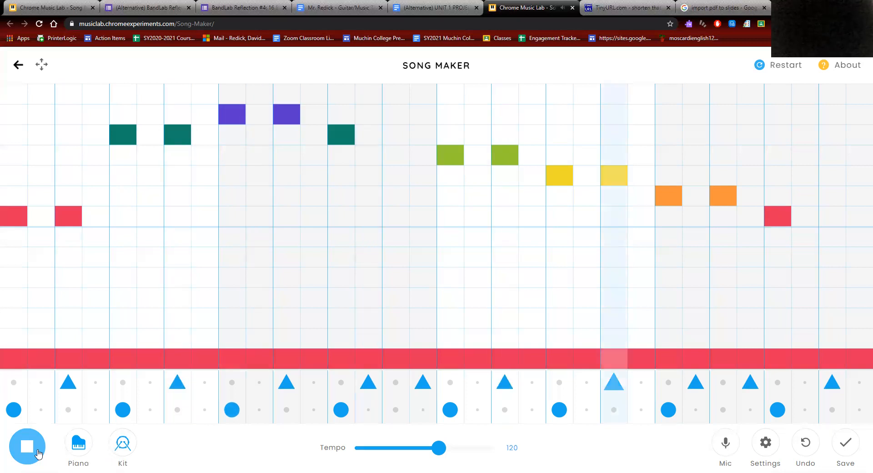
{"action": "left_click", "coordinate": [39, 453]}
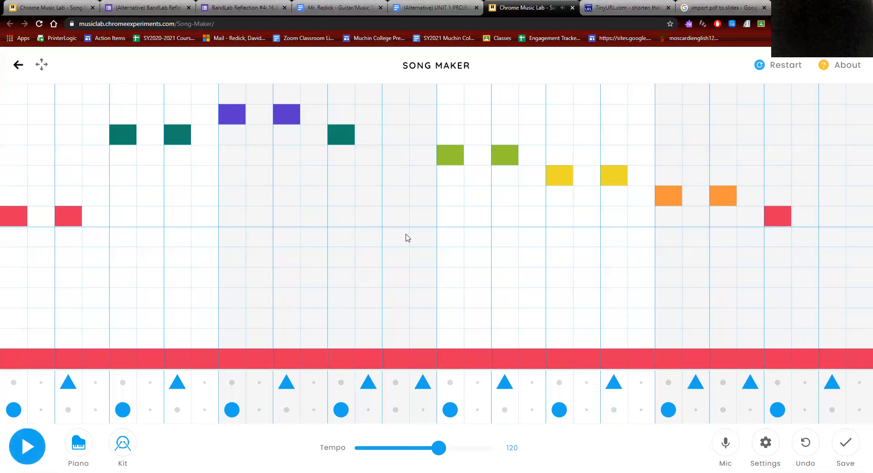
{"action": "key", "text": "ctrl+shift+Tab"}
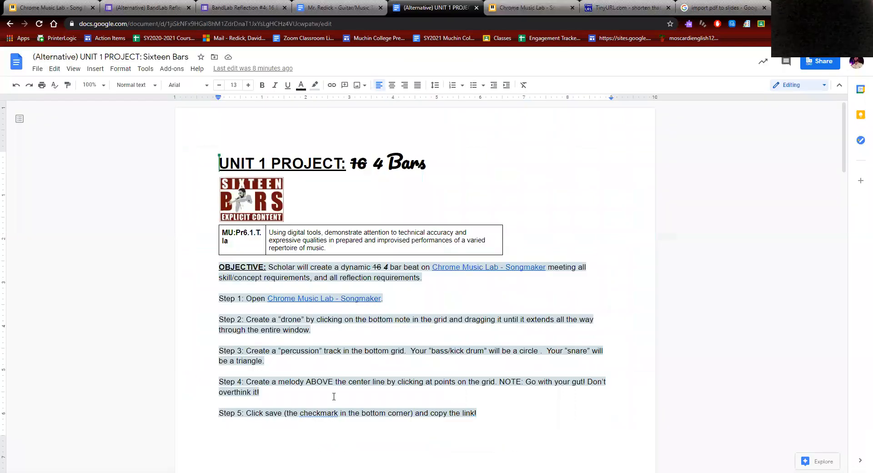
Step: Save the Song Maker beat, copy its shareable link, and scroll the instructions to Steps 6–8
{"action": "left_click", "coordinate": [329, 399]}
{"action": "scroll", "coordinate": [328, 398], "scroll_direction": "down", "scroll_amount": 1}
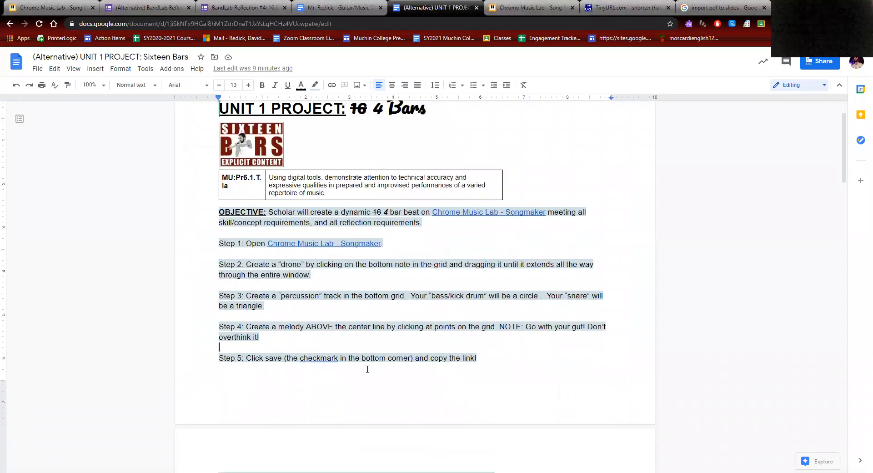
{"action": "left_click", "coordinate": [552, 7]}
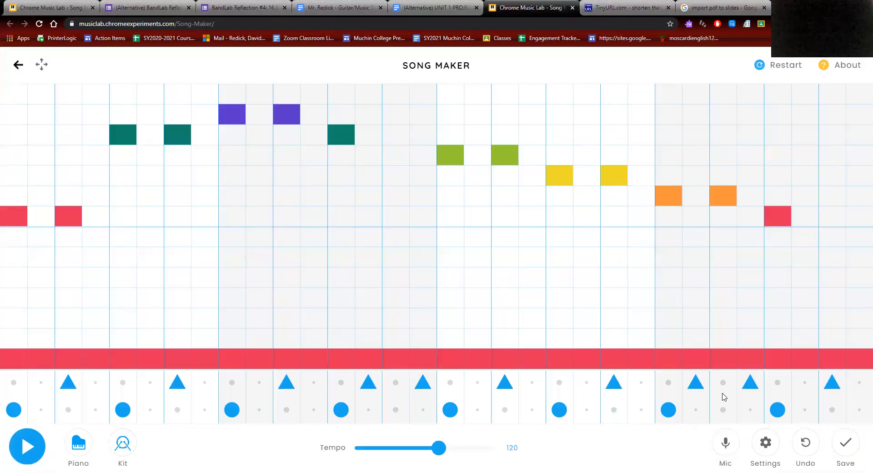
{"action": "left_click", "coordinate": [846, 451]}
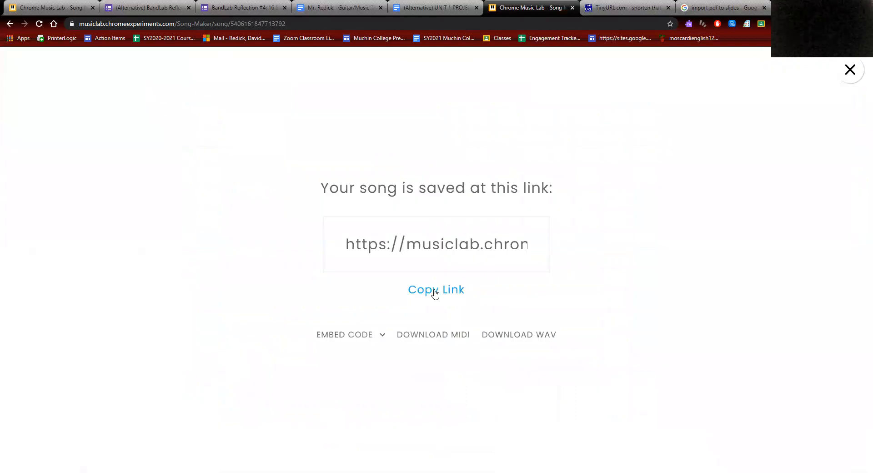
{"action": "left_click", "coordinate": [435, 293]}
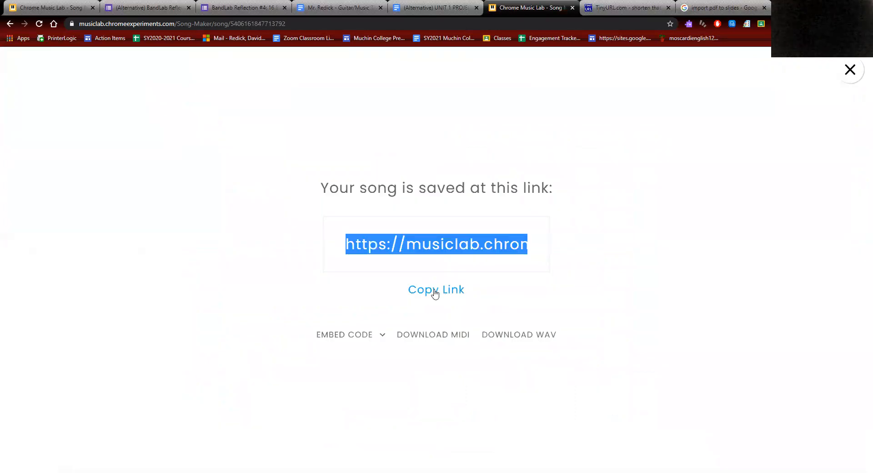
{"action": "left_click", "coordinate": [432, 5]}
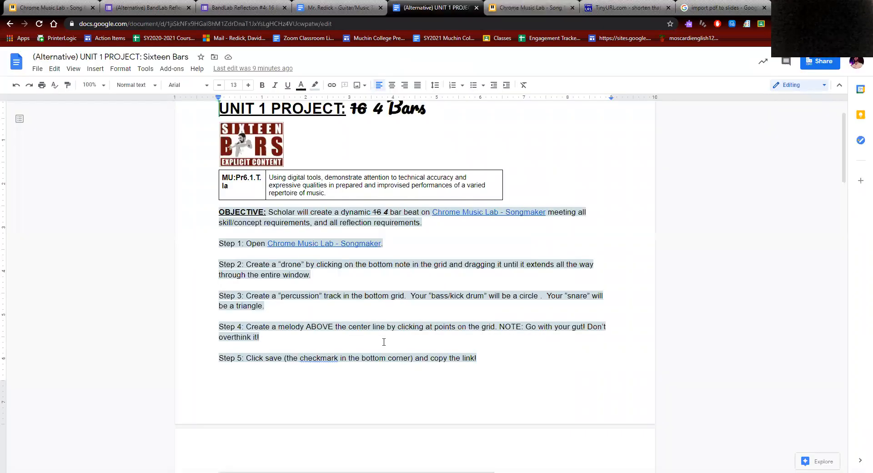
{"action": "scroll", "coordinate": [384, 342], "scroll_direction": "down", "scroll_amount": 4}
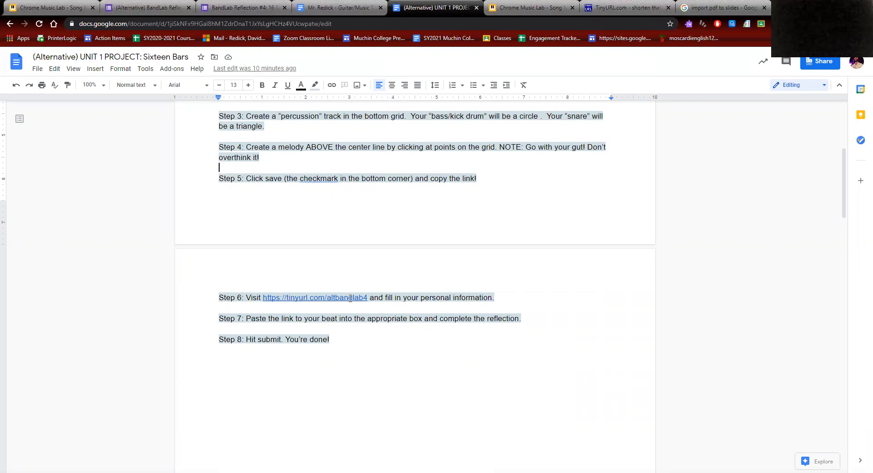
Step: Open the Step 6 reflection form, enter the student's last and first names, choose period B1, continue
{"action": "left_click", "coordinate": [350, 298]}
{"action": "left_click", "coordinate": [337, 309]}
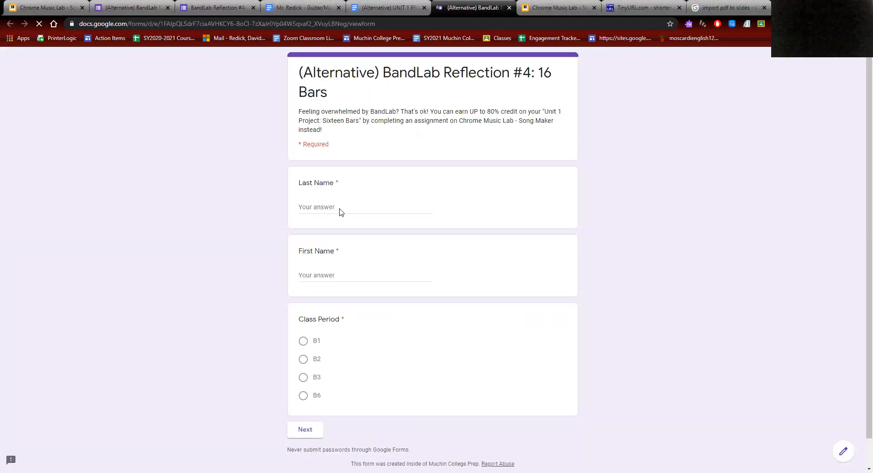
{"action": "left_click", "coordinate": [316, 210]}
{"action": "type", "text": "REdi"}
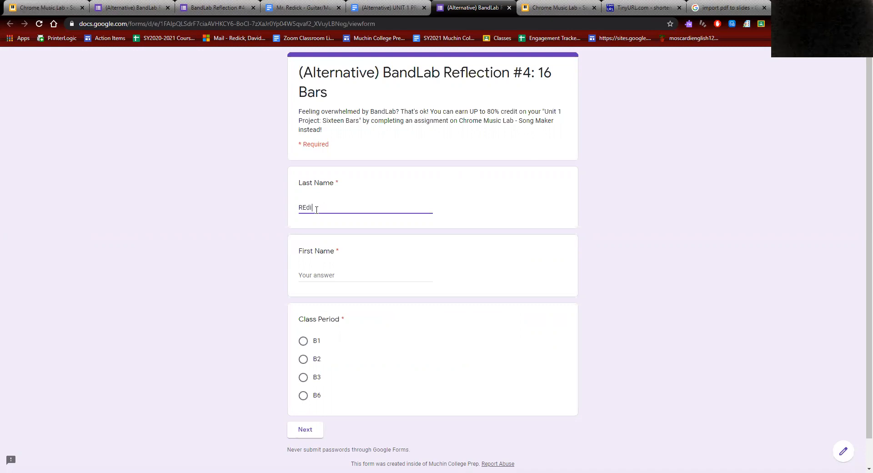
{"action": "key", "text": "BackSpace"}
{"action": "key", "text": "BackSpace"}
{"action": "key", "text": "BackSpace"}
{"action": "key", "text": "Tab"}
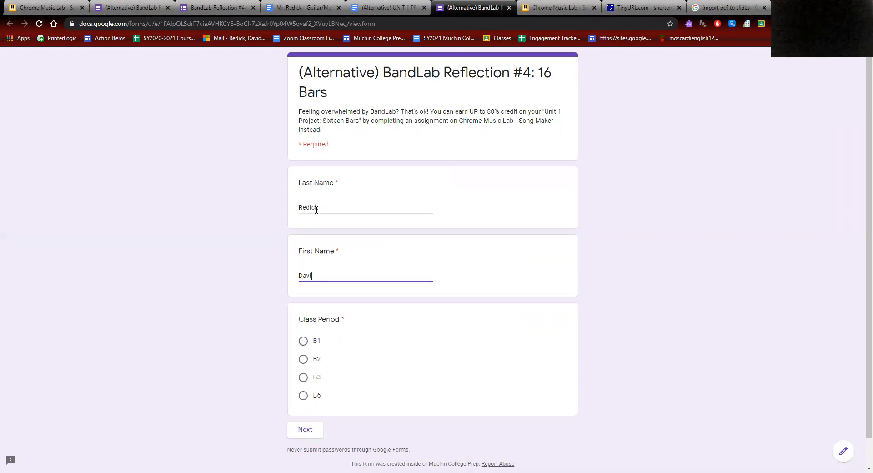
{"action": "left_click", "coordinate": [304, 341]}
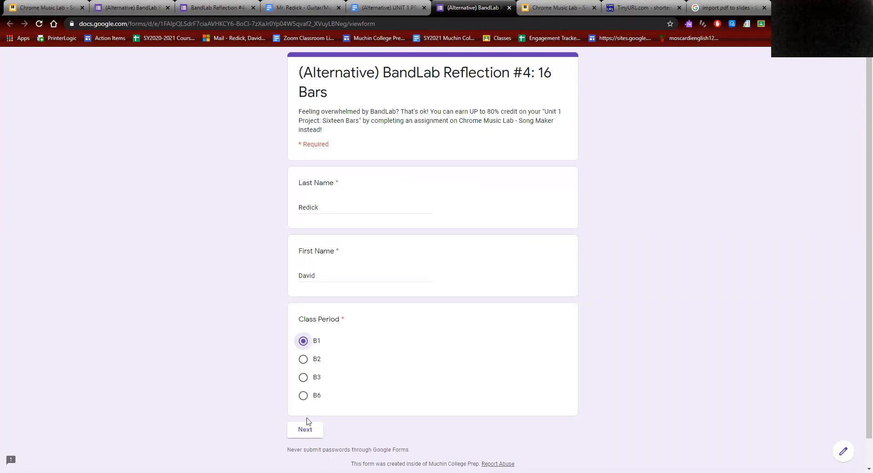
{"action": "left_click", "coordinate": [307, 434]}
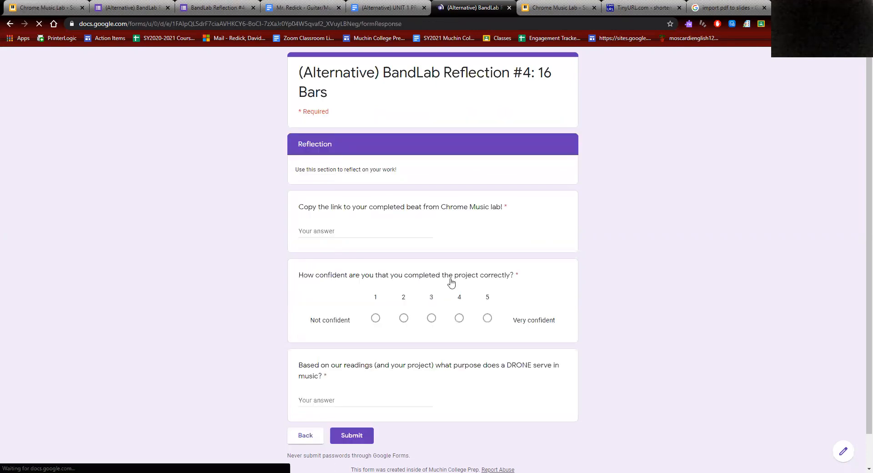
Step: Check the instructions below Step 8, then paste the copied song link into the first answer
{"action": "left_click", "coordinate": [413, 5]}
{"action": "scroll", "coordinate": [368, 289], "scroll_direction": "down", "scroll_amount": 2}
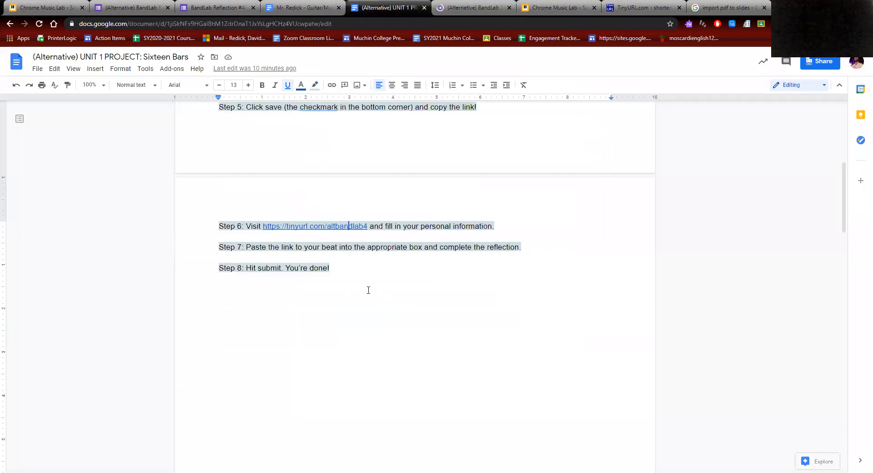
{"action": "left_click", "coordinate": [368, 288]}
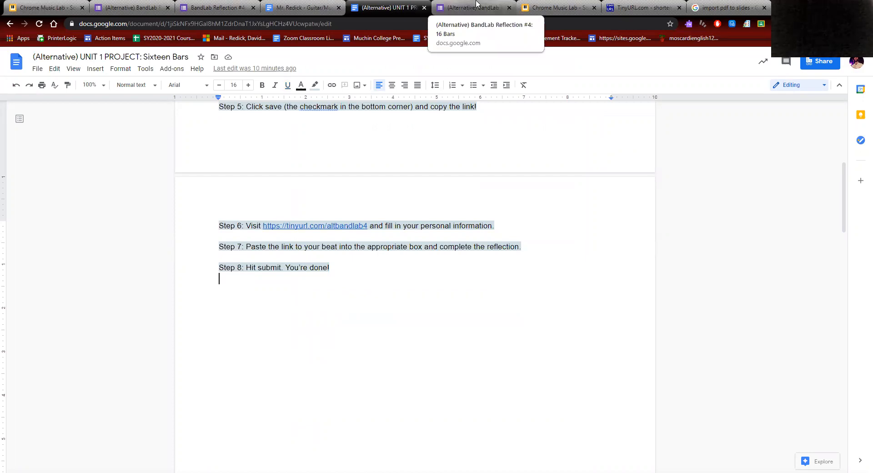
{"action": "left_click", "coordinate": [477, 3]}
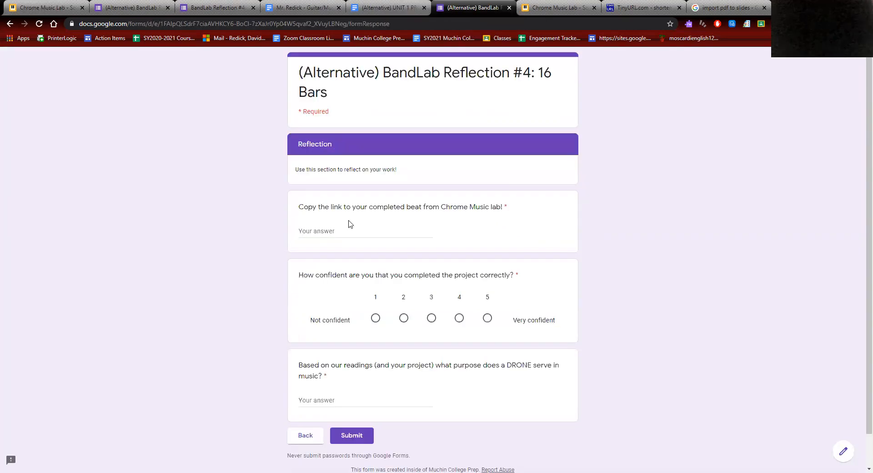
{"action": "left_click", "coordinate": [328, 233]}
{"action": "right_click", "coordinate": [328, 236]}
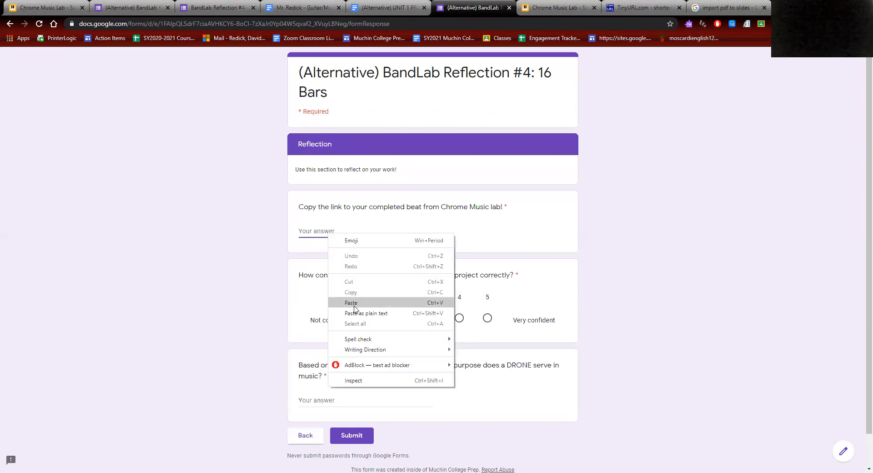
{"action": "left_click", "coordinate": [354, 305]}
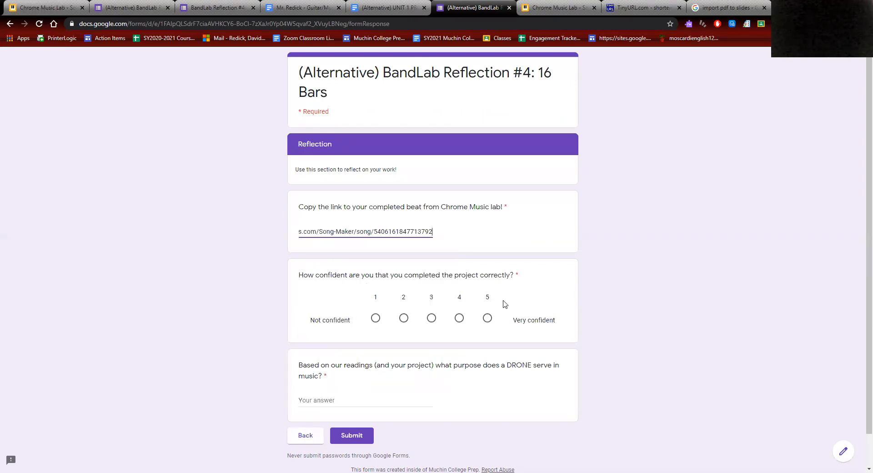
Step: Rate confidence 5, answer the drone question with 'The drone...', and submit the reflection
{"action": "left_click", "coordinate": [487, 318]}
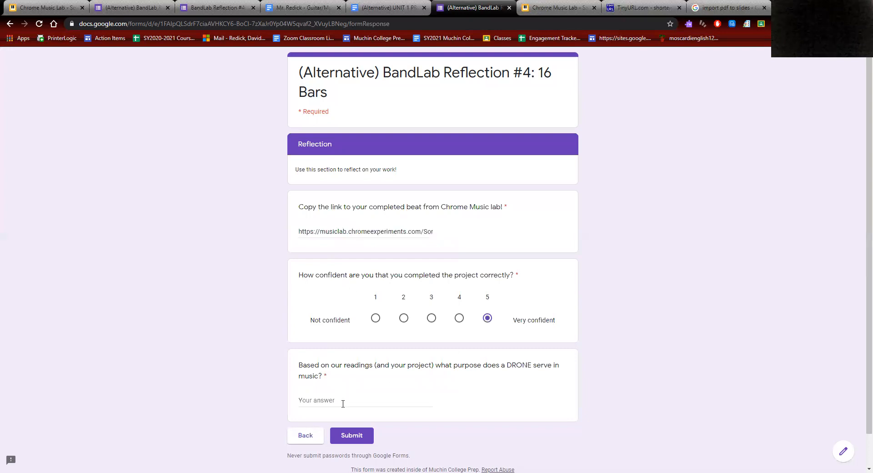
{"action": "left_click", "coordinate": [343, 404]}
{"action": "type", "text": "The drone."}
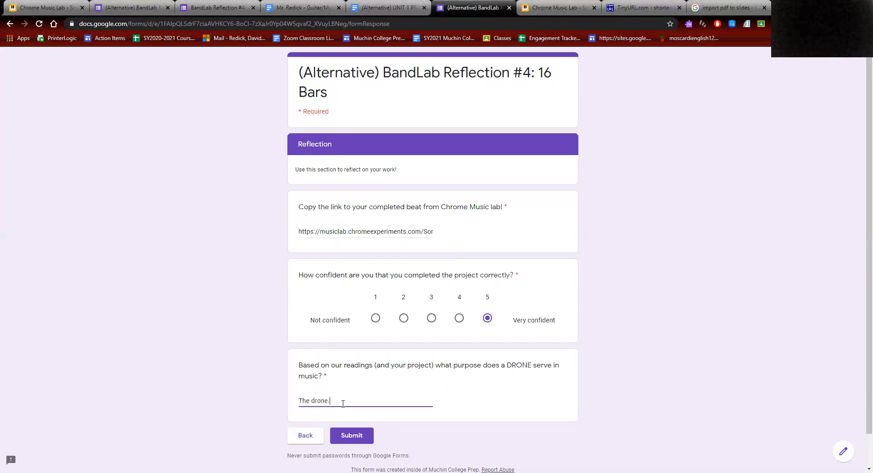
{"action": "type", "text": "......"}
{"action": "left_click", "coordinate": [348, 440]}
{"action": "left_click", "coordinate": [348, 440]}
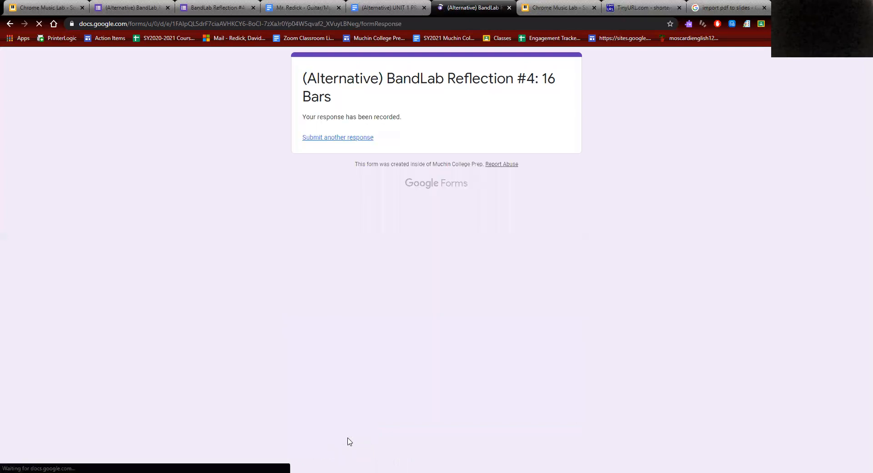